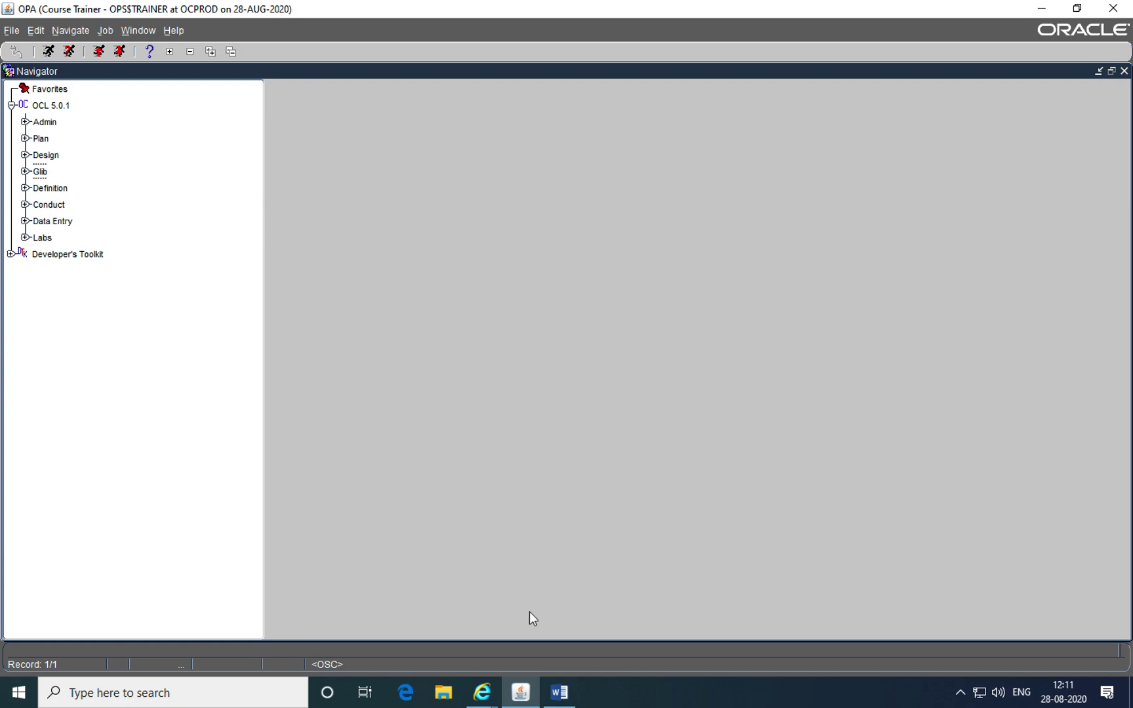
Step: Bring the Physical Examination case report form up in Word
left_click(559, 692)
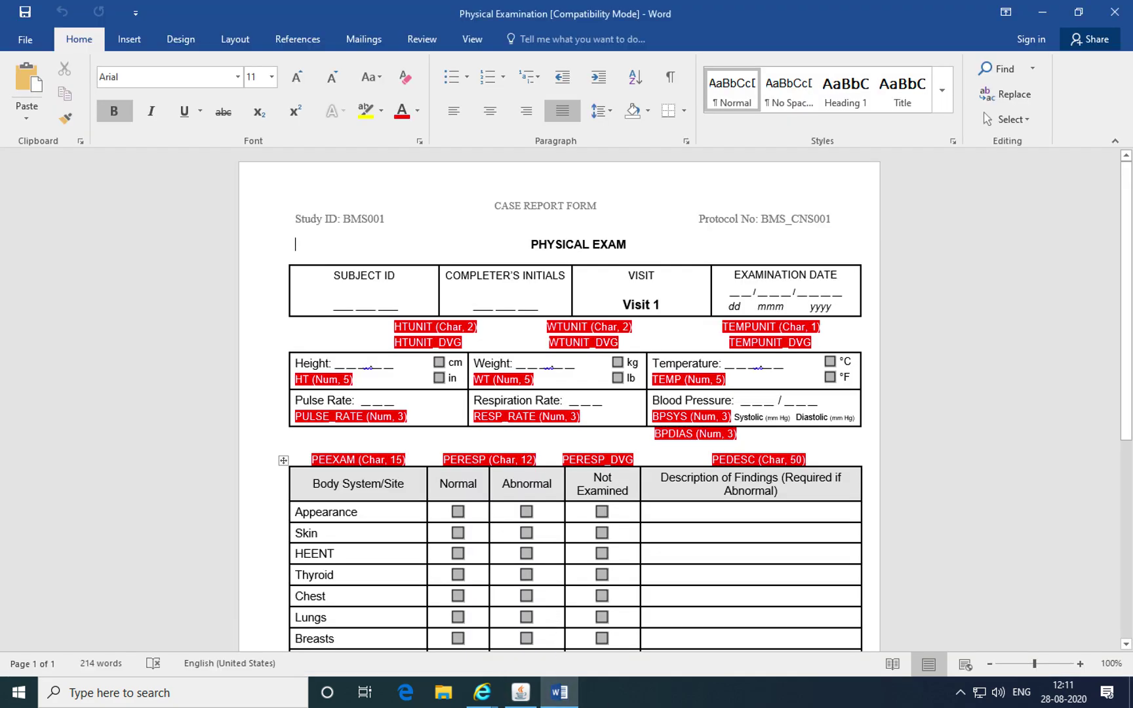
mouse_move(452, 389)
scroll(452, 426, "down", 3)
scroll(453, 427, "down", 4)
scroll(452, 426, "down", 3)
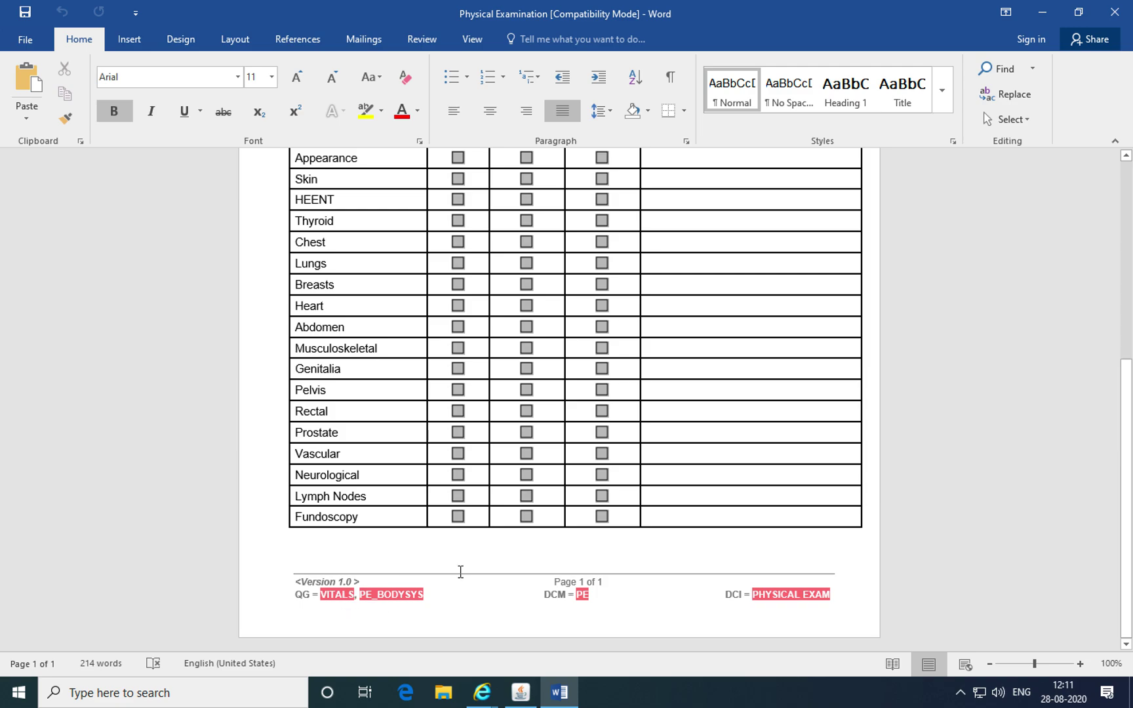
scroll(460, 570, "up", 1)
scroll(460, 570, "up", 3)
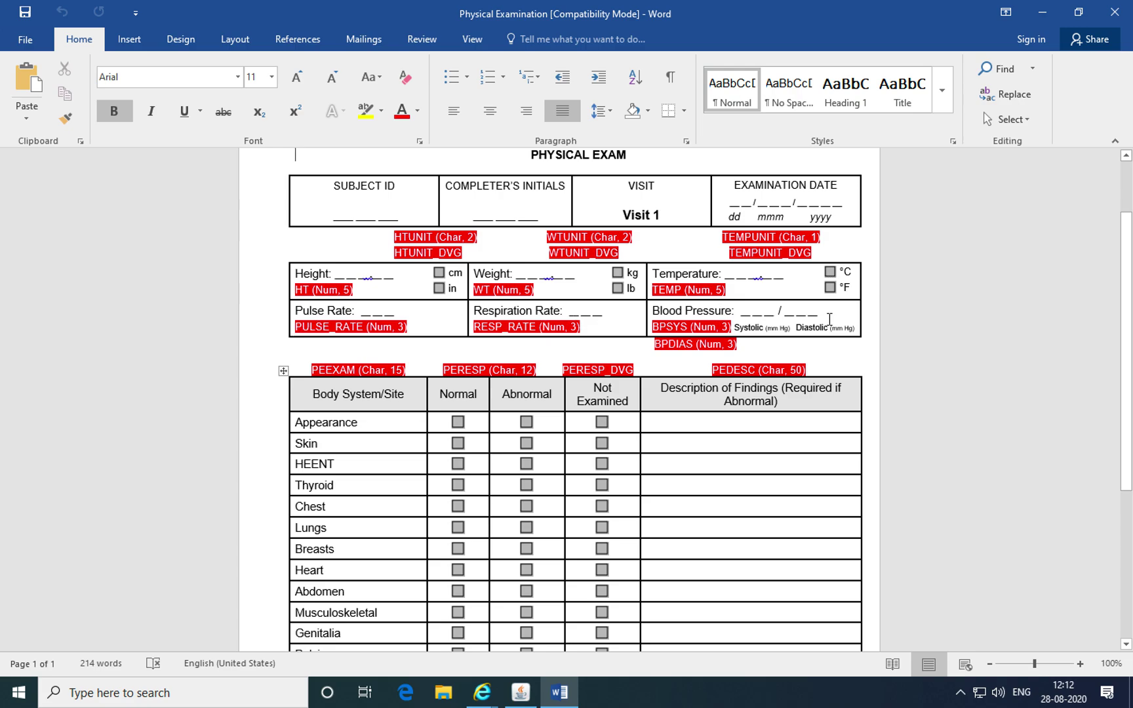
scroll(682, 460, "down", 5)
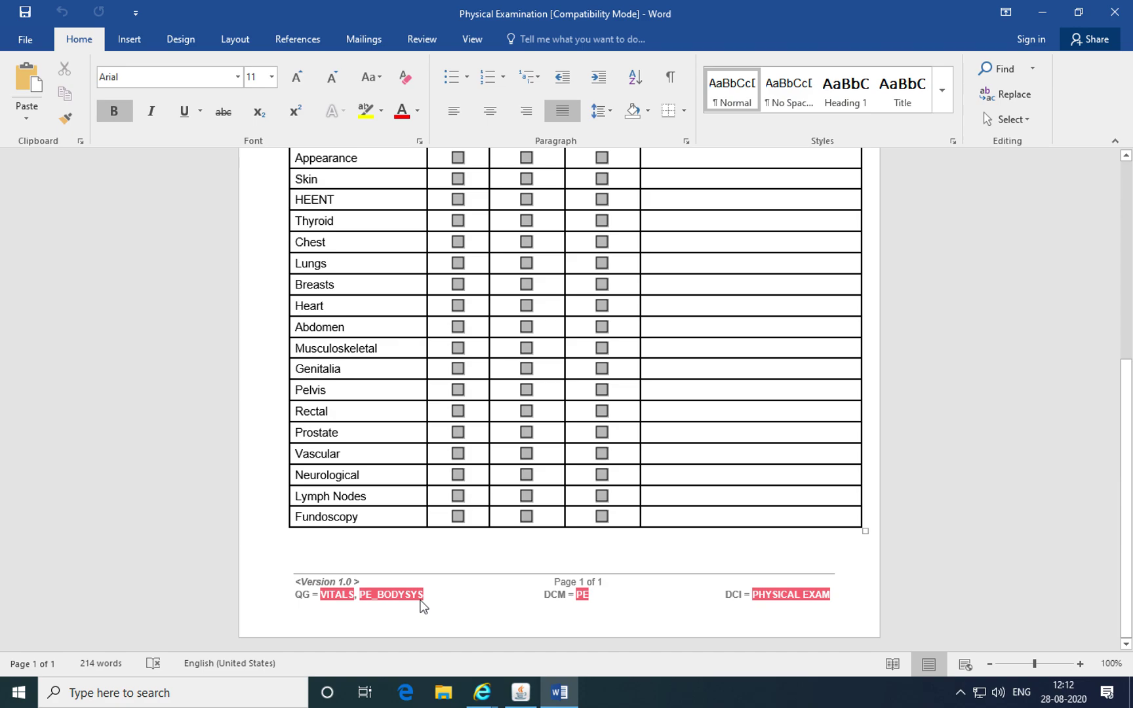
scroll(421, 602, "up", 3)
scroll(421, 620, "up", 3)
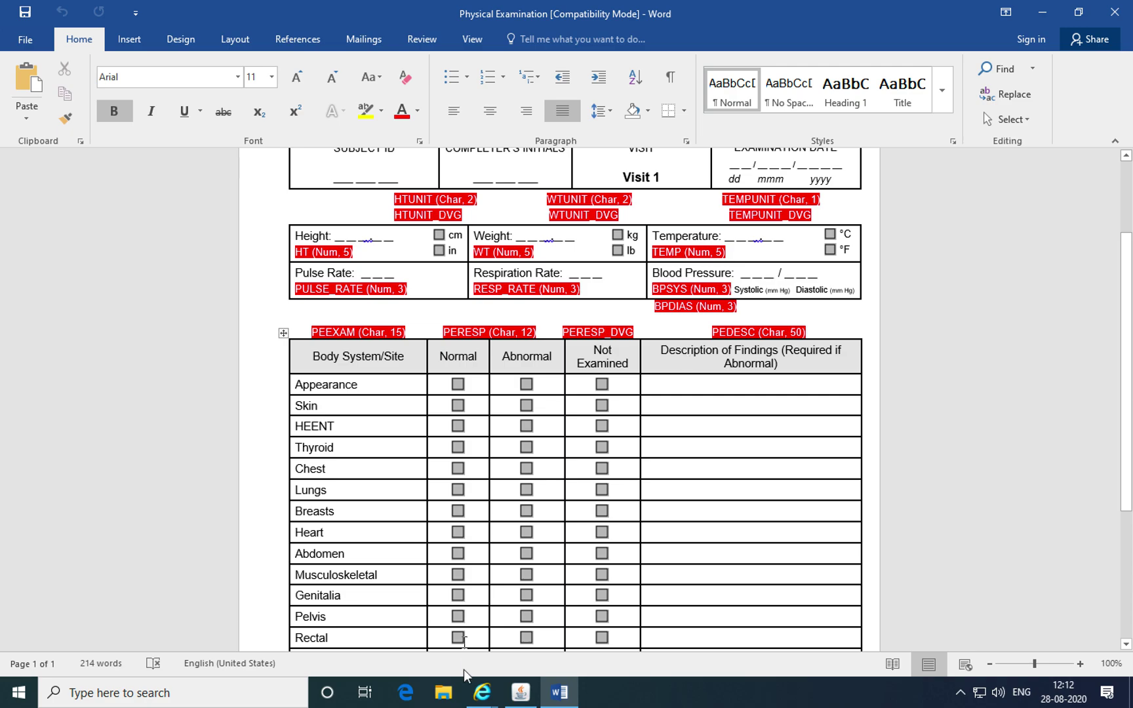
mouse_move(482, 692)
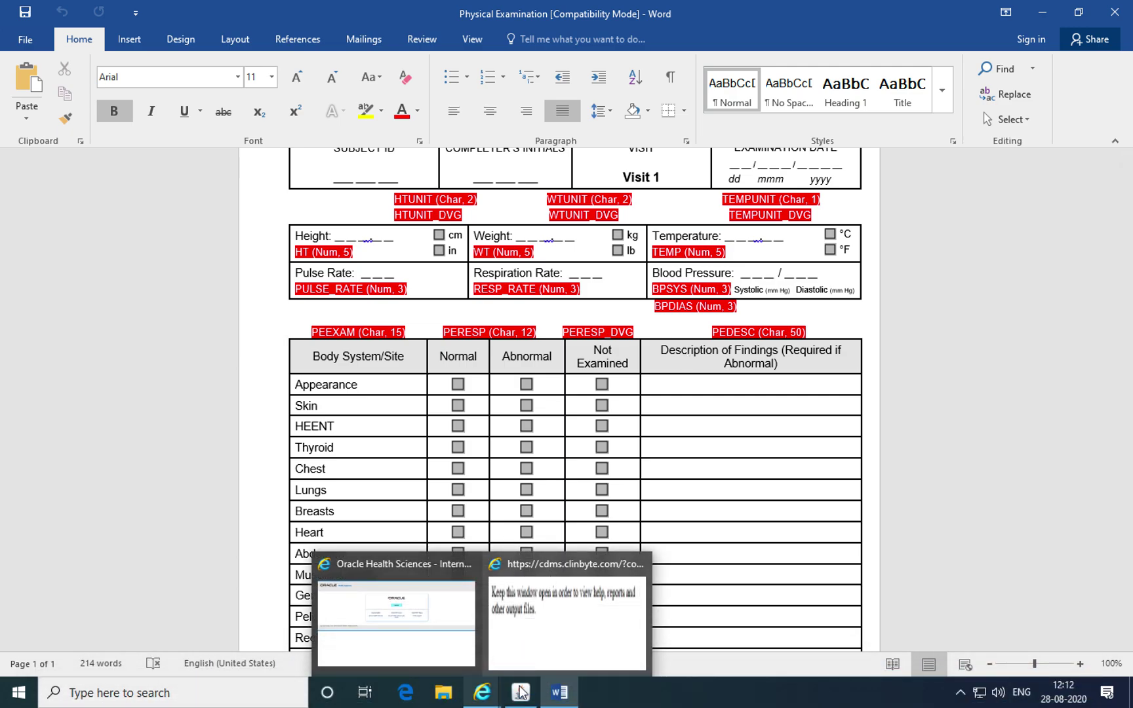
left_click(568, 619)
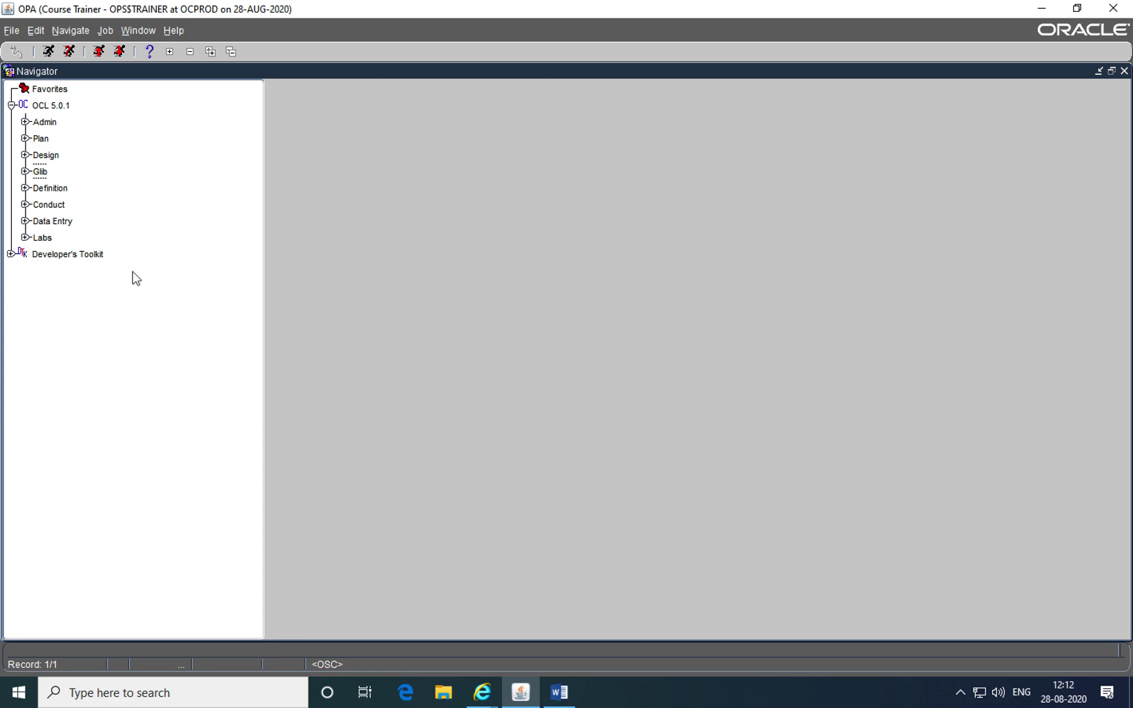
Step: Open the Prov Question Groups form under Glib > Question Groups
double_click(27, 171)
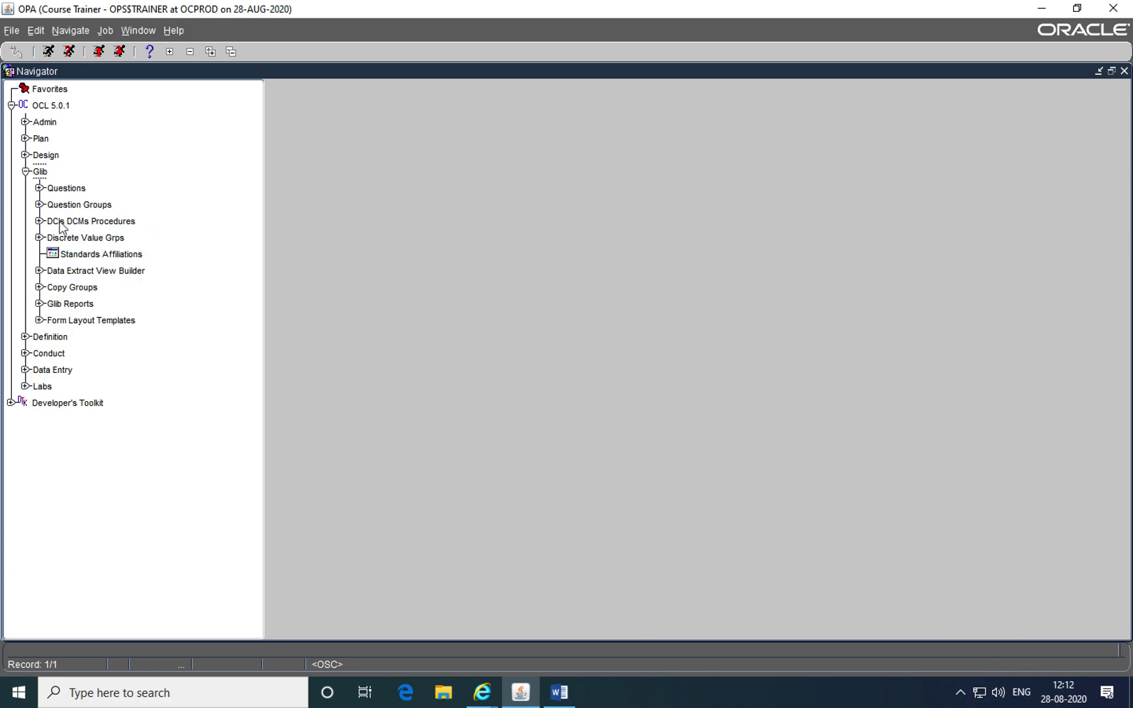
double_click(40, 206)
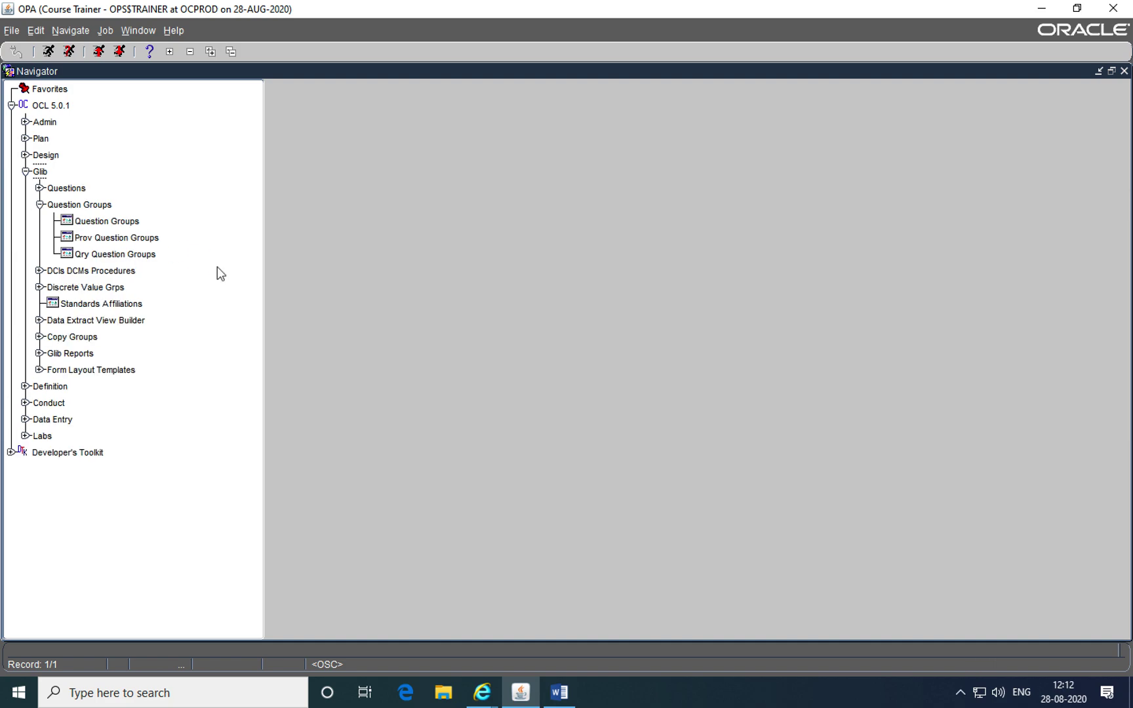
double_click(121, 239)
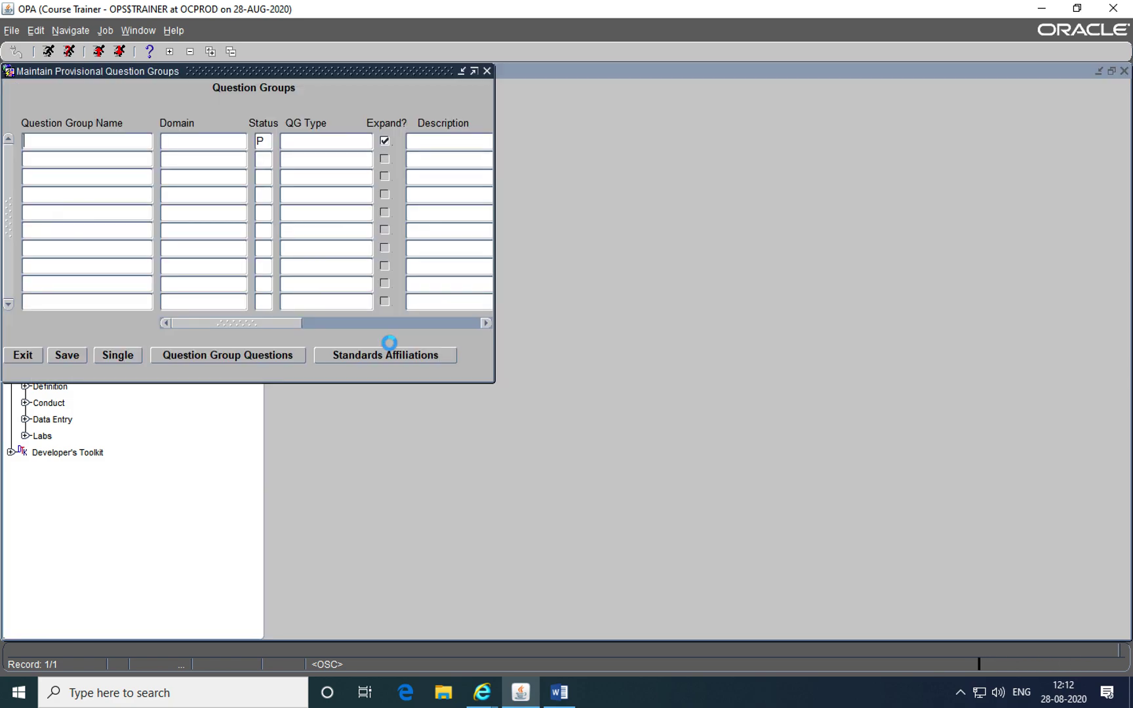
Step: Maximize the form and recheck the group name in the Physical Examination document
left_click(475, 70)
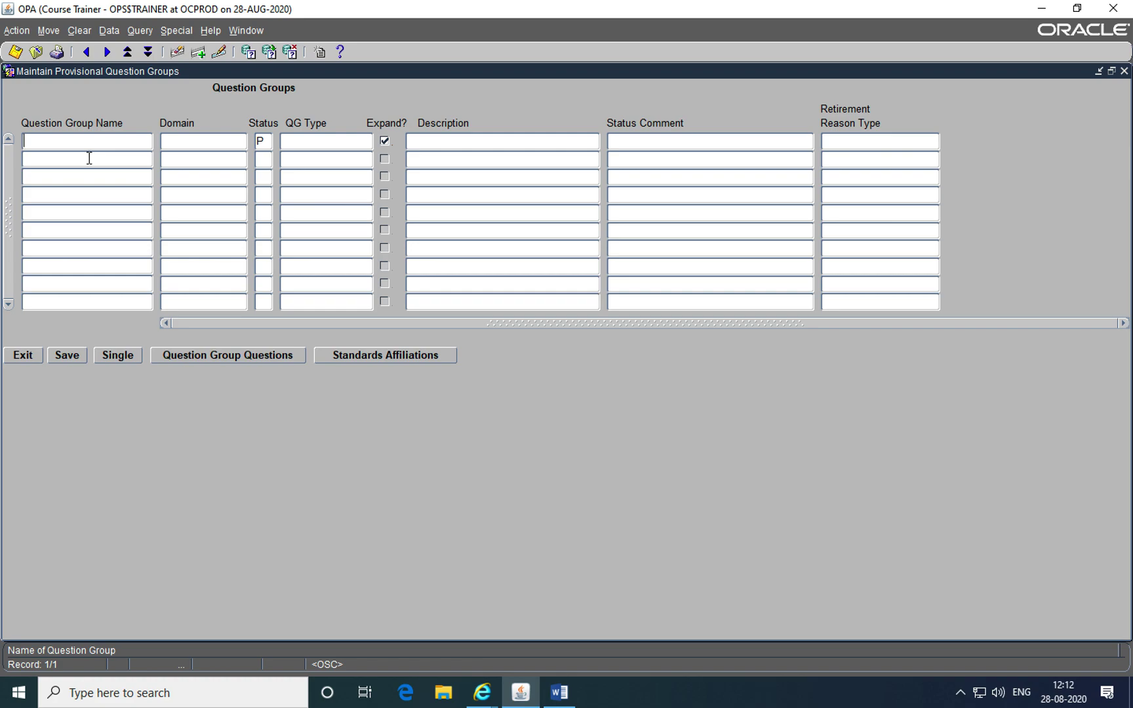
left_click(560, 692)
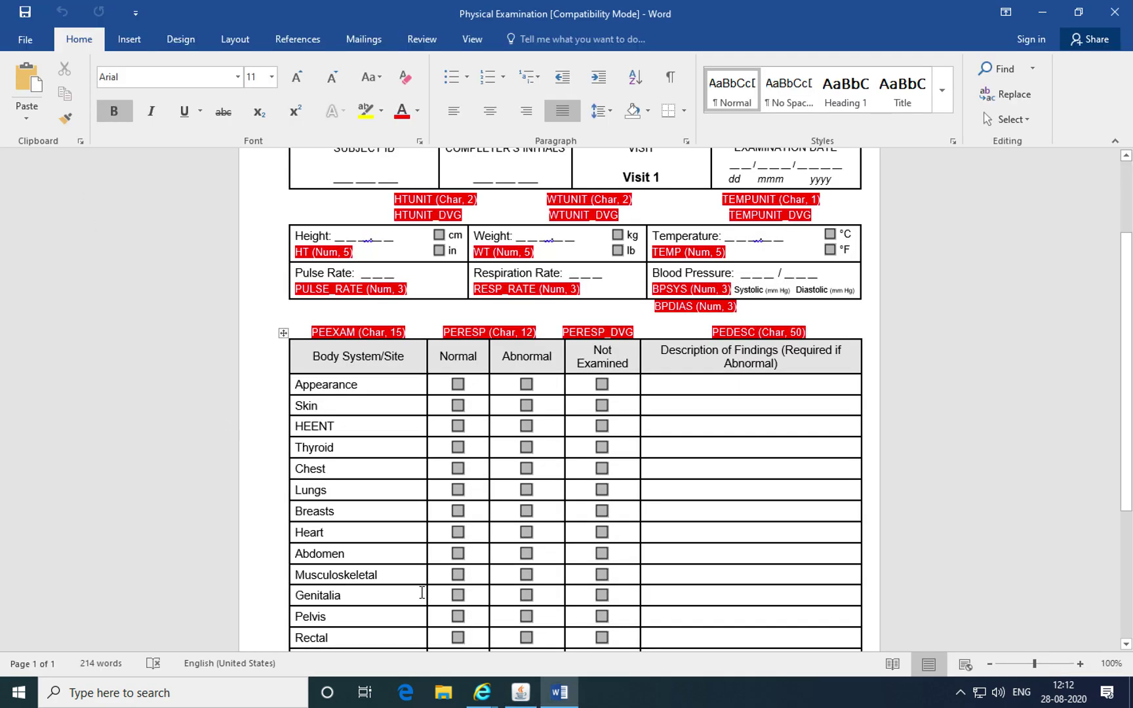
scroll(422, 593, "down", 1)
scroll(422, 594, "down", 3)
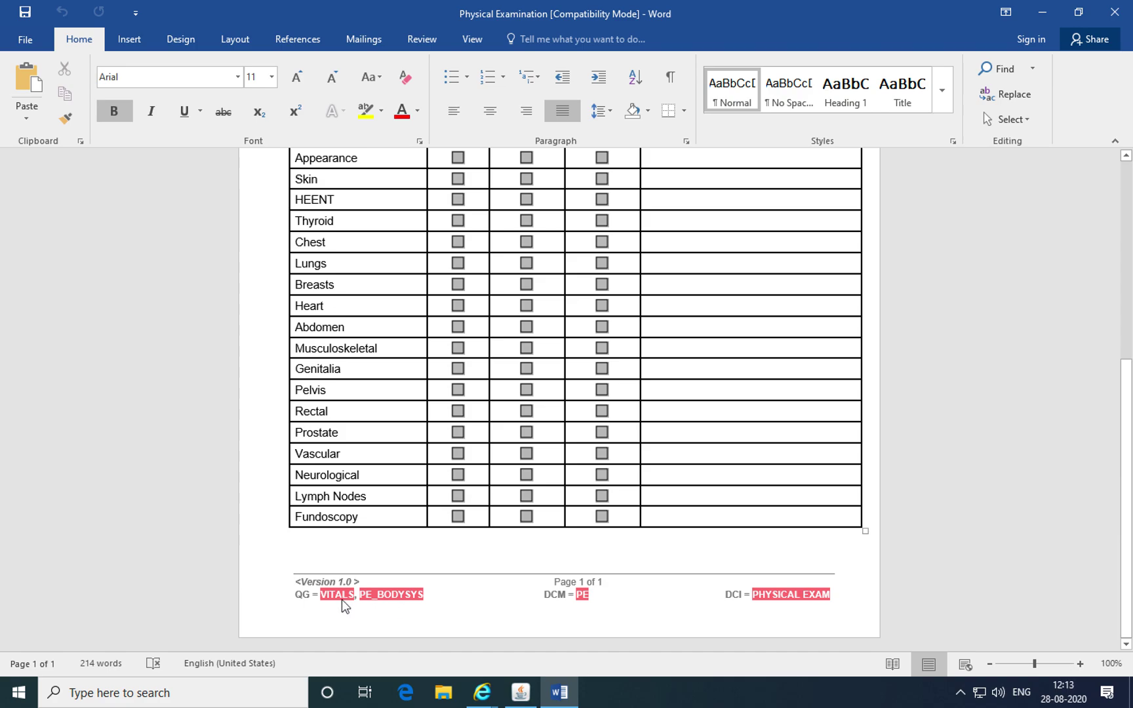
key("alt+Tab")
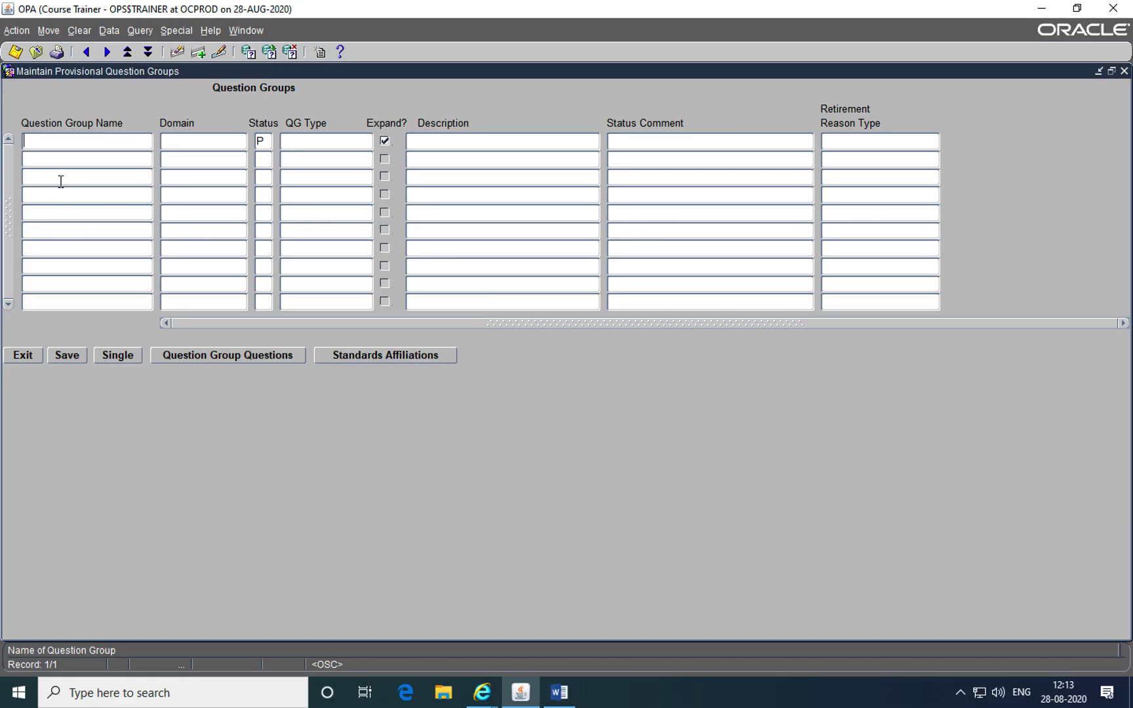
type("VITALS")
type("_")
type("ZZZ")
Step: Name the group VITALS_ZZZ and accept the TRAINING domain
key("Tab")
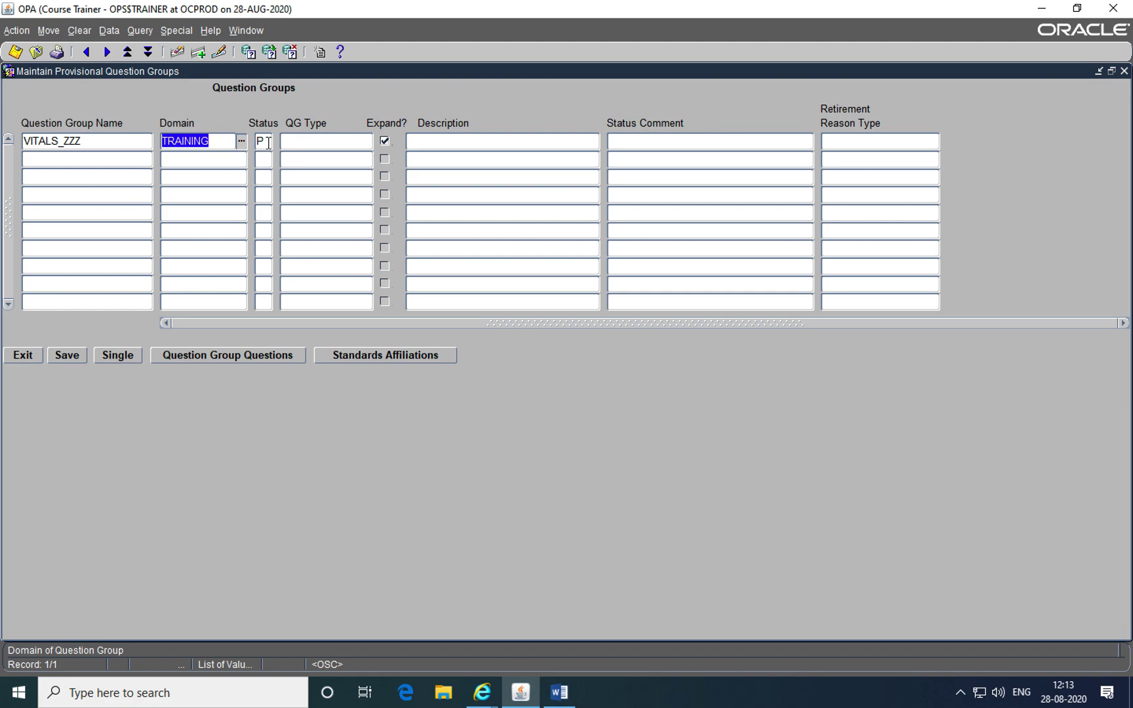
Step: Choose PHYSICAL EXAM as the question group type from the list of values
left_click(322, 141)
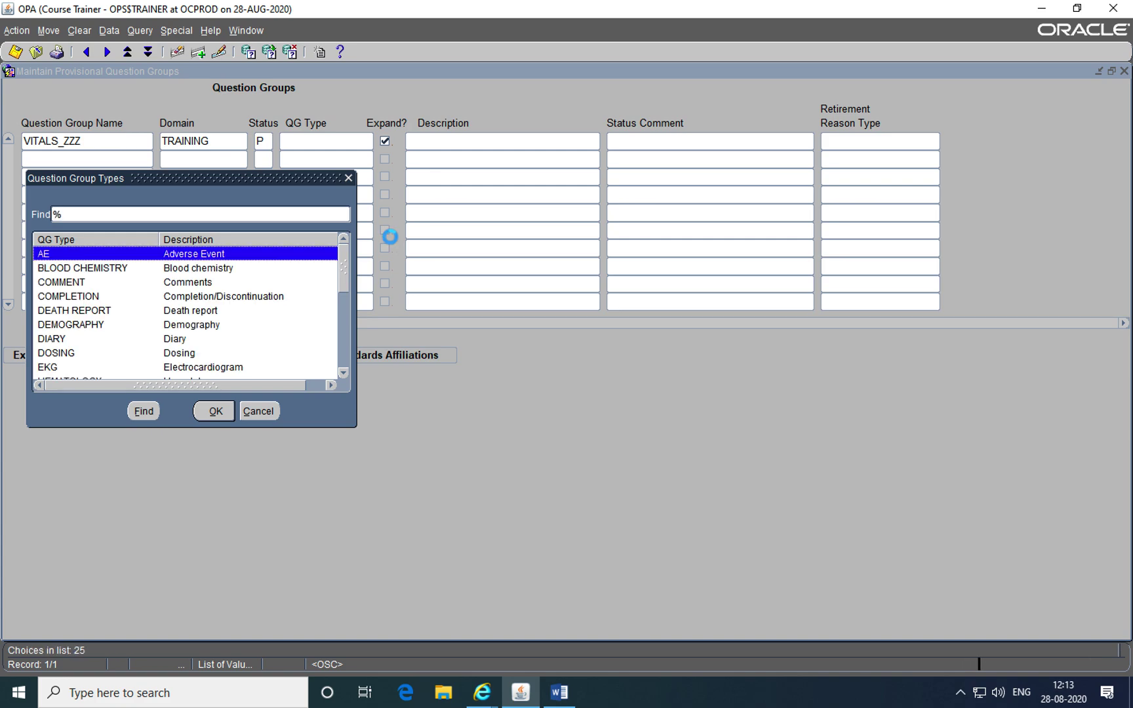
type("pH")
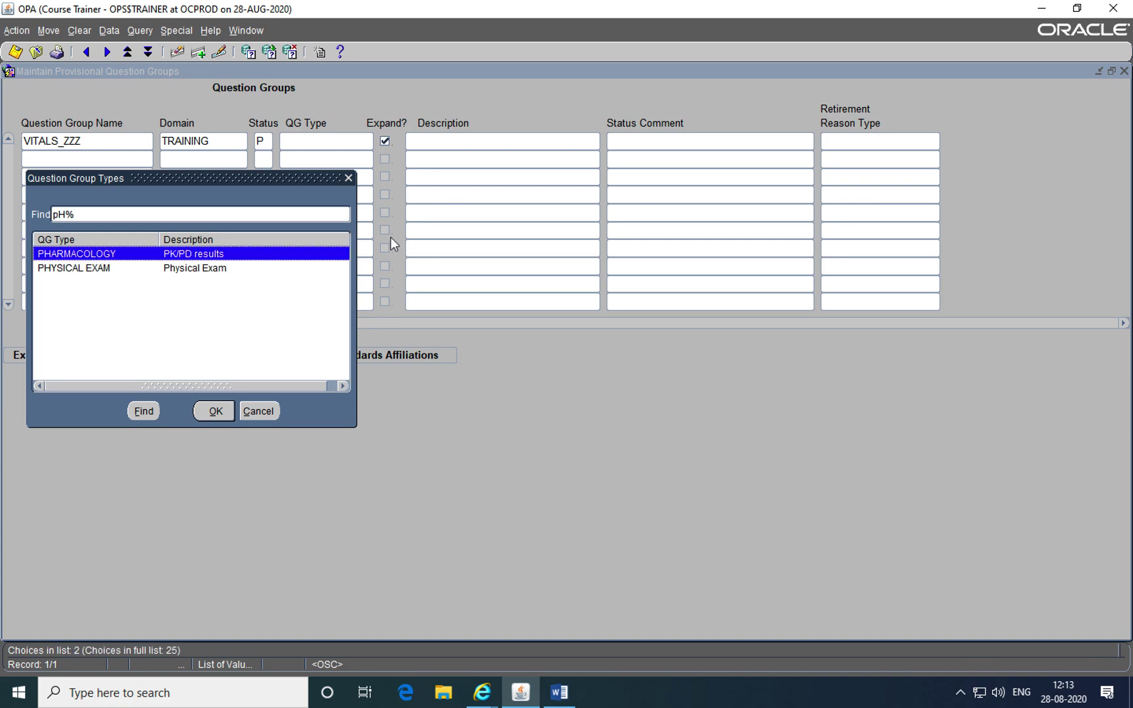
key("Down")
key("Return")
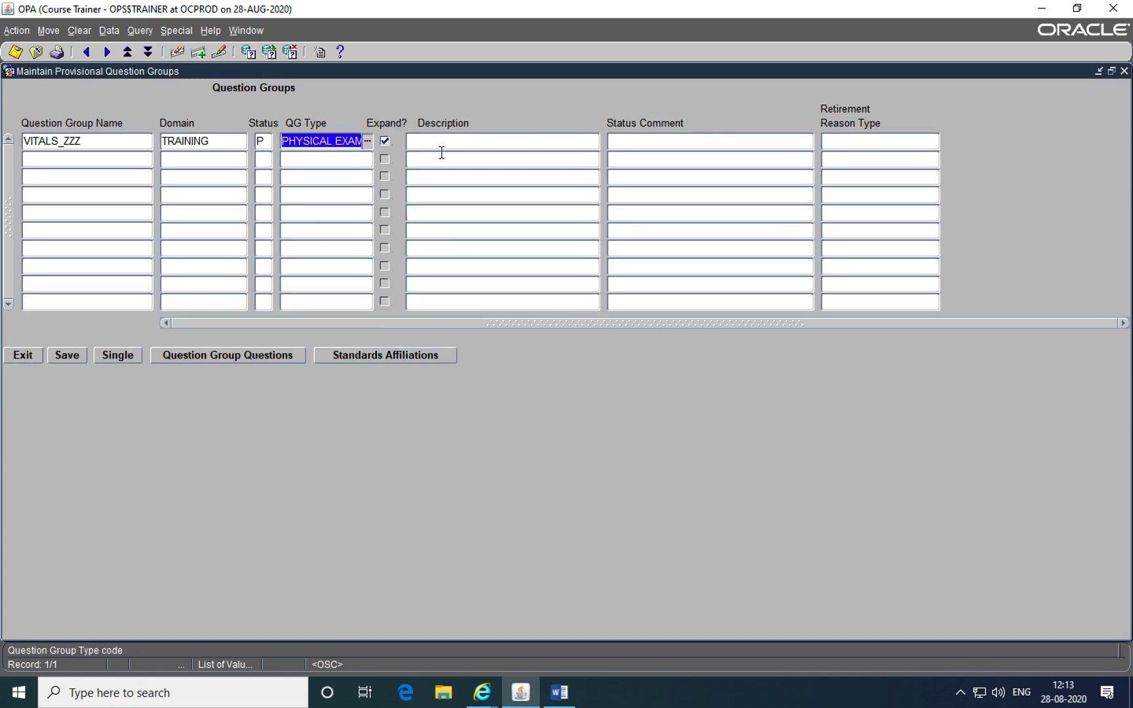
left_click(461, 141)
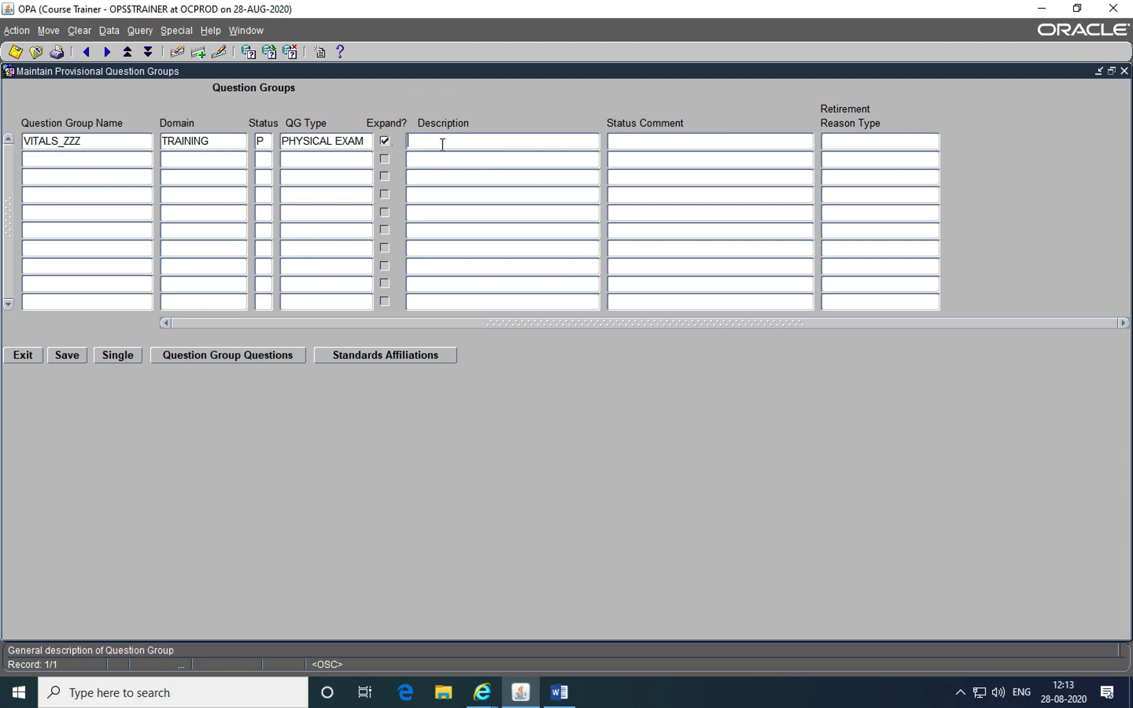
type("To collect ")
type("the Vital")
type("s of the subje")
type("ct")
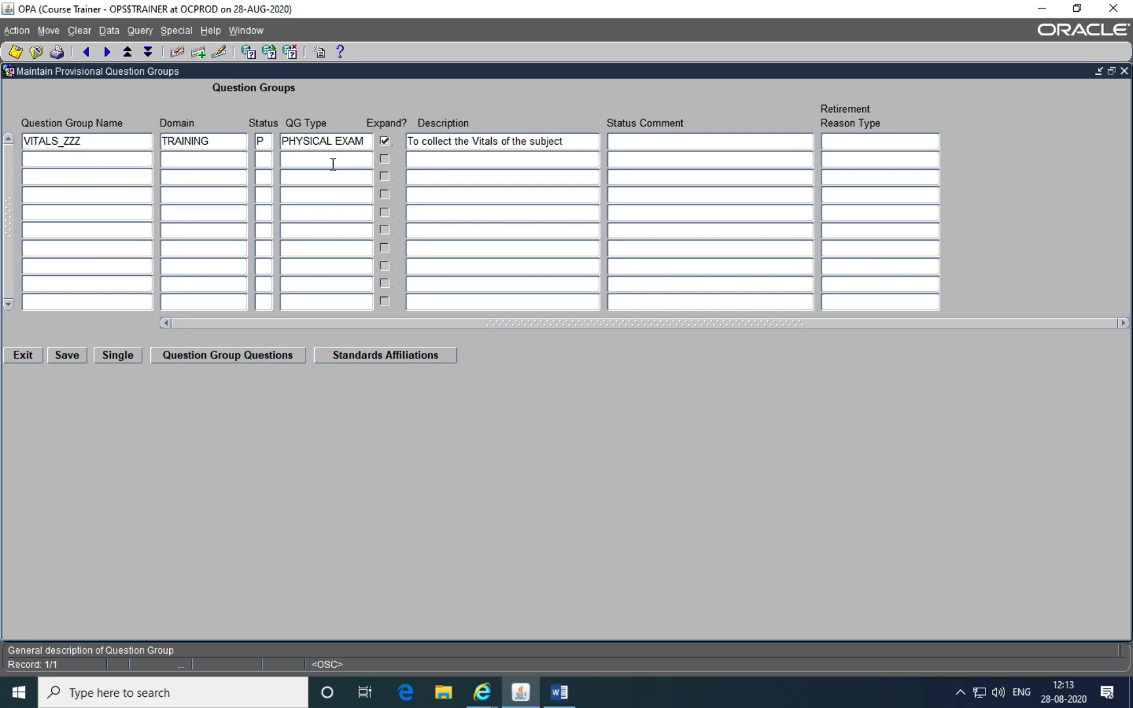